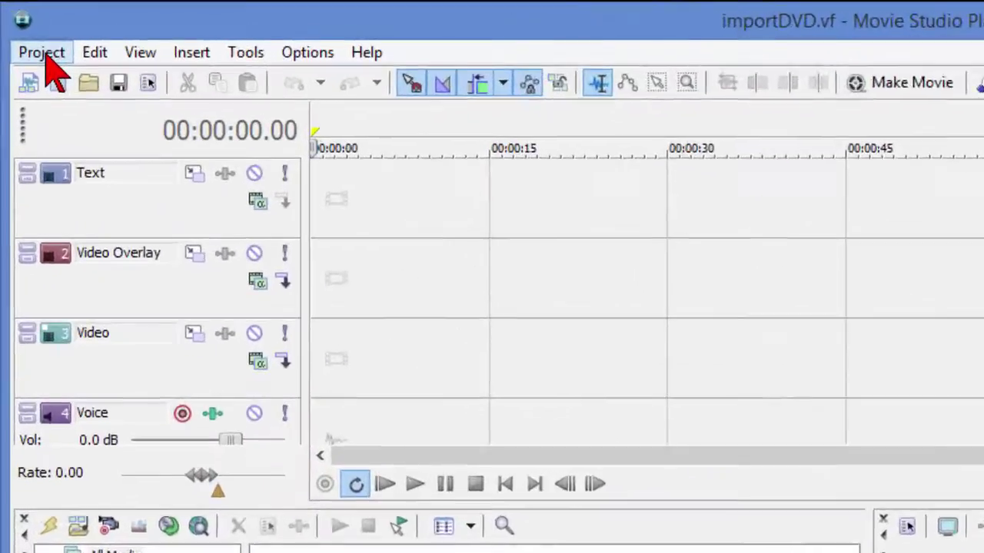
# - Import VTS_01_1.VOB from the DVD through Import Media with the All Files (*.*) filter
pyautogui.click(22, 29)
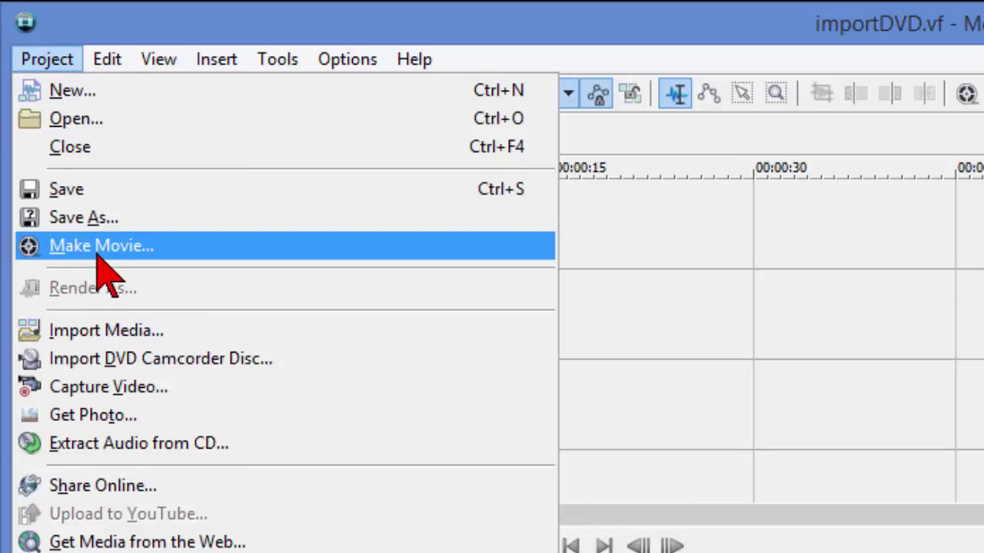
pyautogui.click(131, 332)
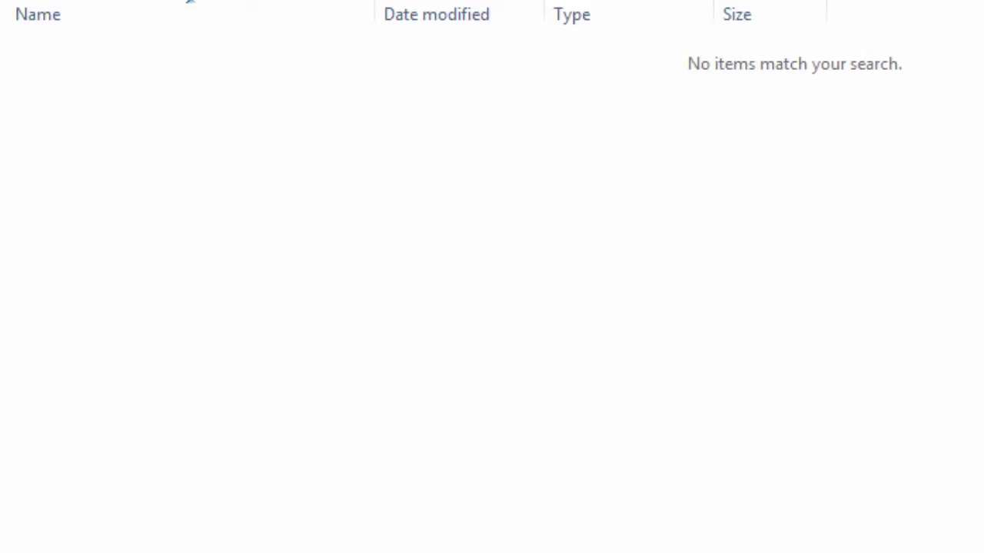
pyautogui.click(872, 493)
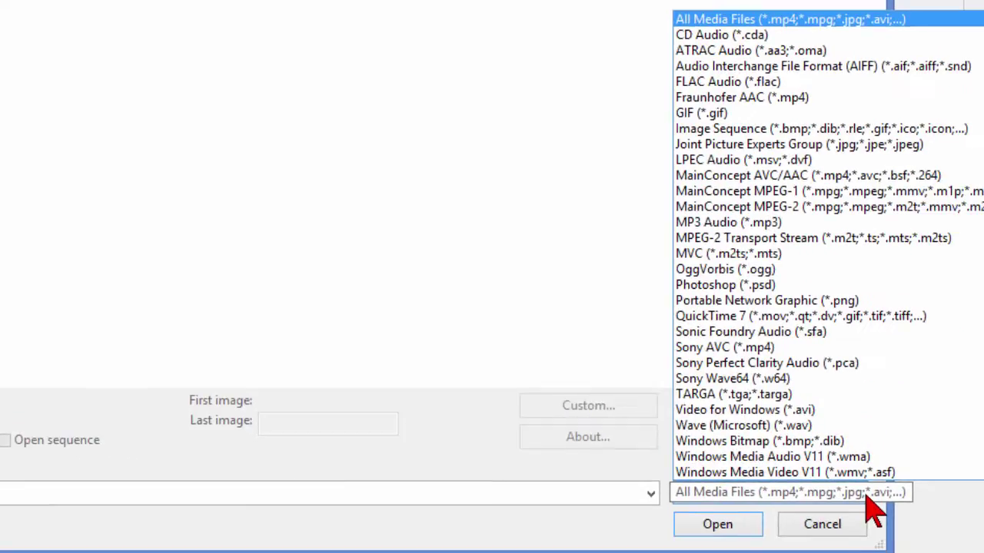
pyautogui.scroll(1, 784, 28)
pyautogui.click(768, 20)
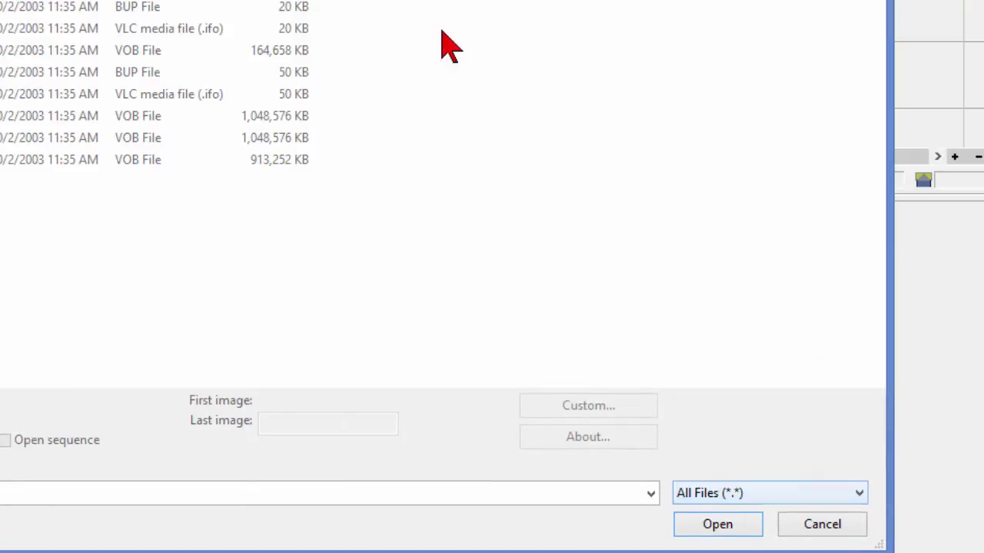
pyautogui.click(154, 216)
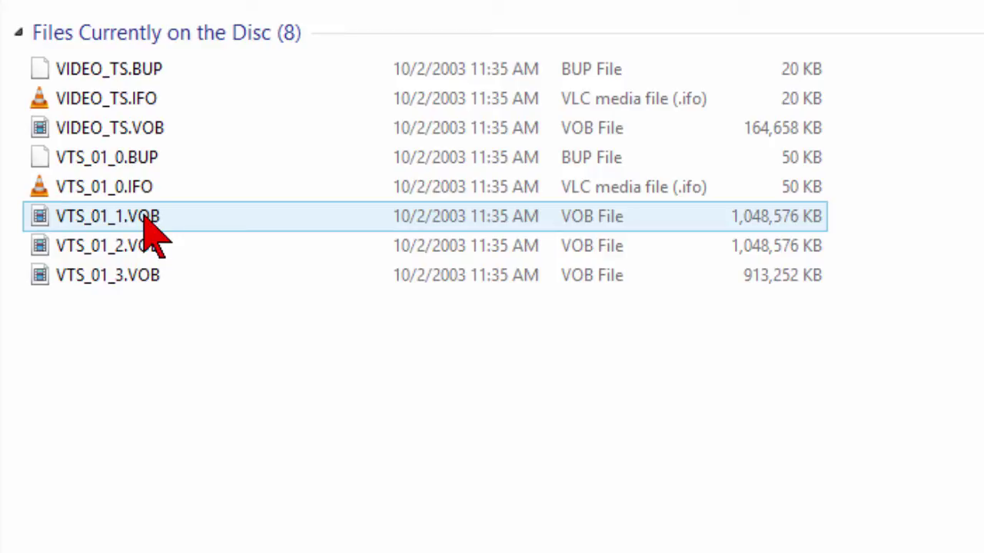
pyautogui.doubleClick(145, 217)
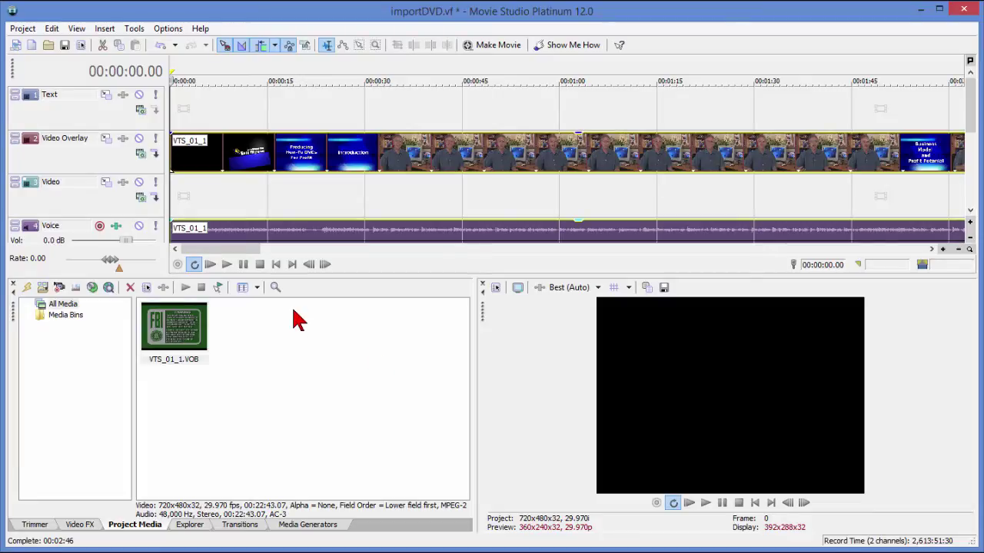
# - Play the VTS_01_1 clip and stop at the 'Producing How-To DVDs For Profit' title card
pyautogui.click(210, 264)
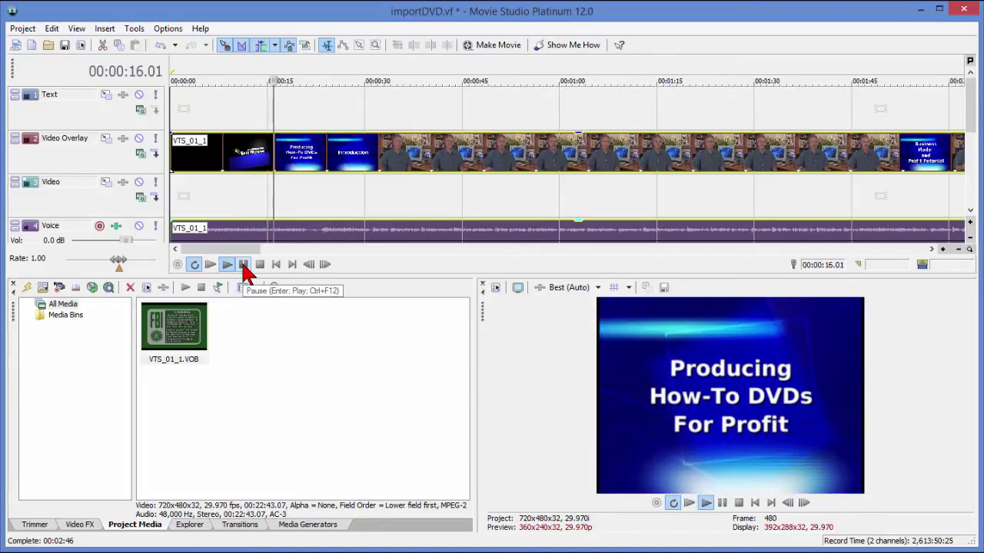
pyautogui.click(243, 265)
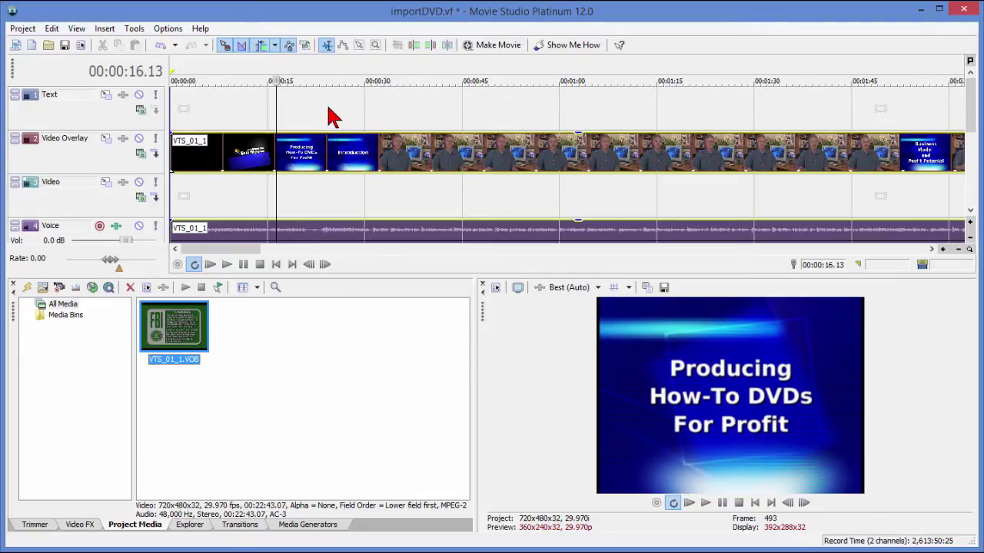
# - Reopen Import Media and set the filter to All Files (*.*) to list VTS_01_1, _2 and _3
pyautogui.click(26, 30)
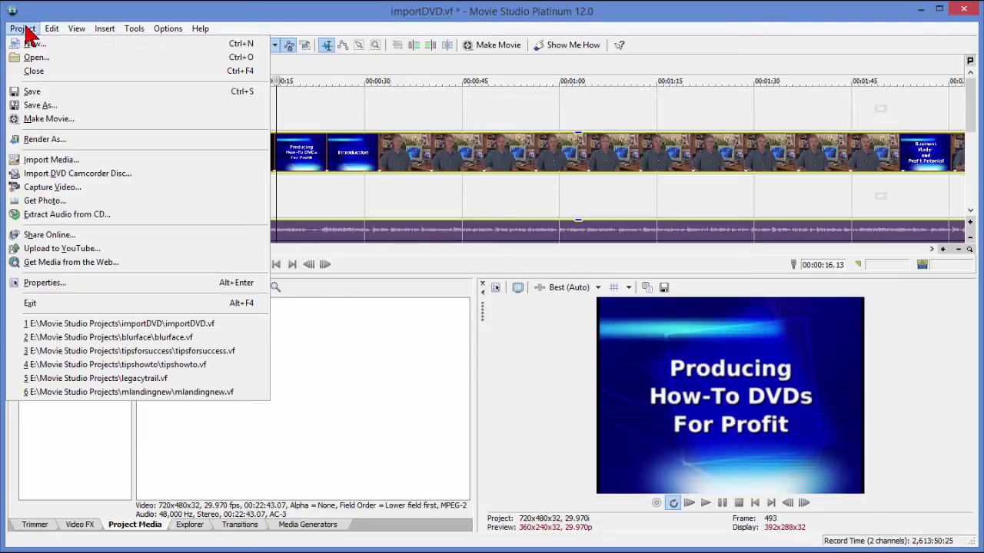
pyautogui.click(46, 160)
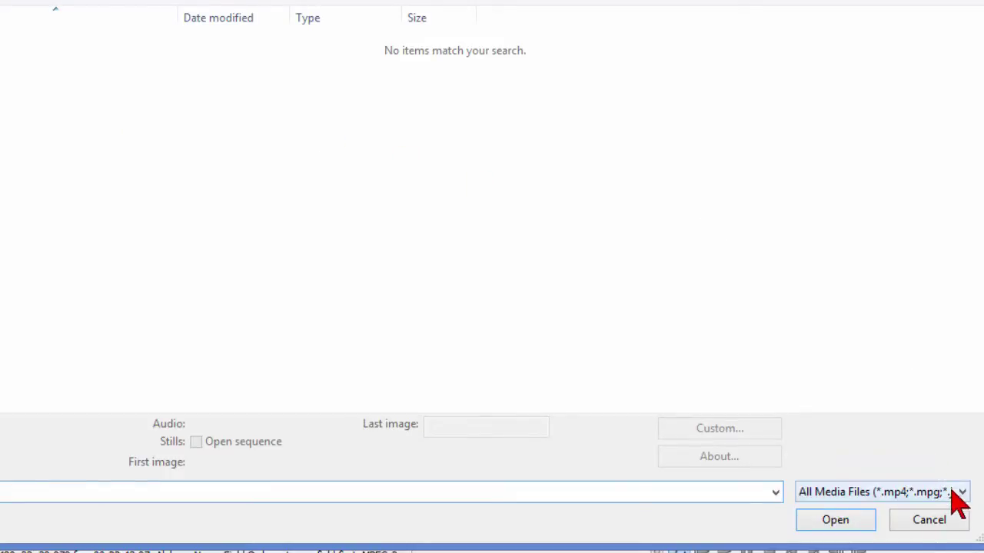
pyautogui.click(975, 504)
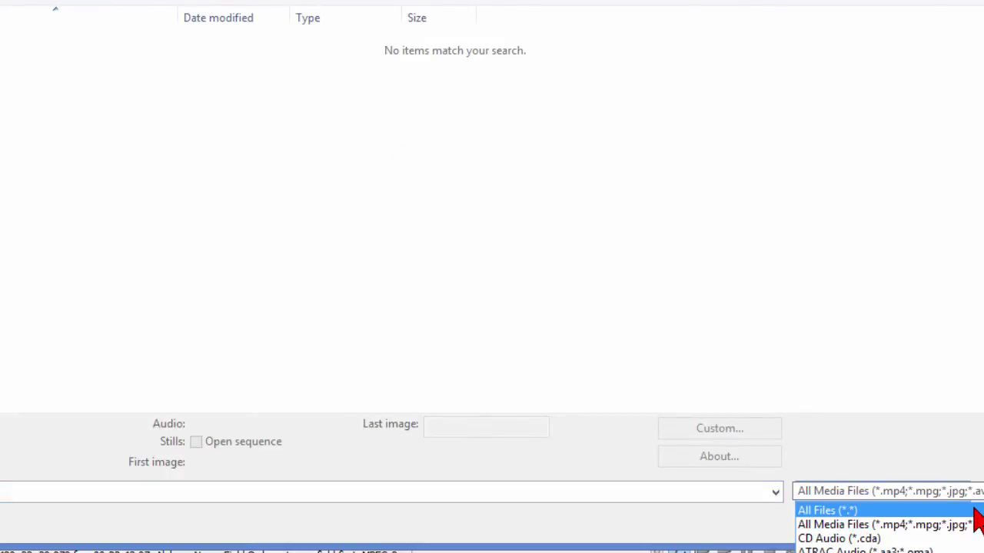
pyautogui.click(973, 510)
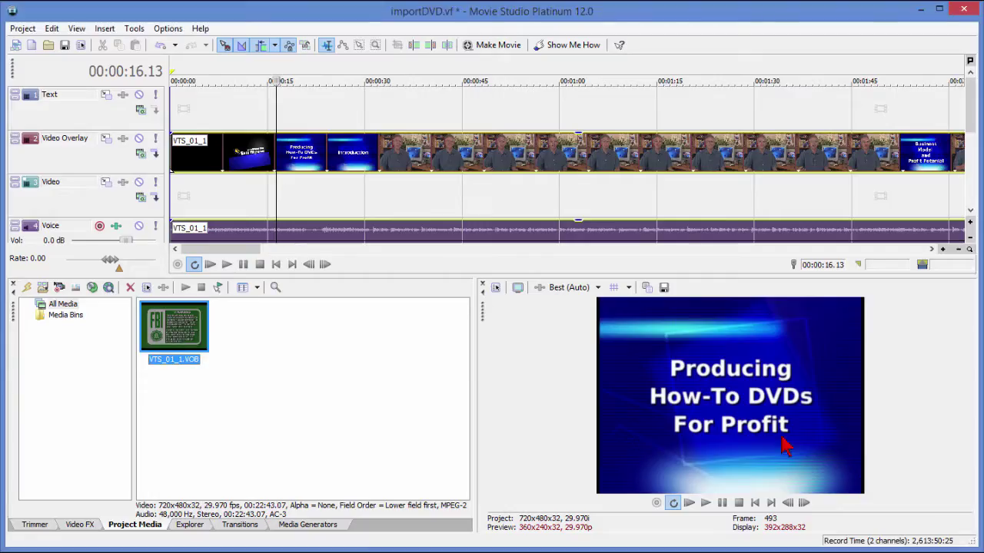
# - Import the Producing How To DVD (D:) disc as chapter clips with Import DVD Camcorder Disc
pyautogui.click(26, 28)
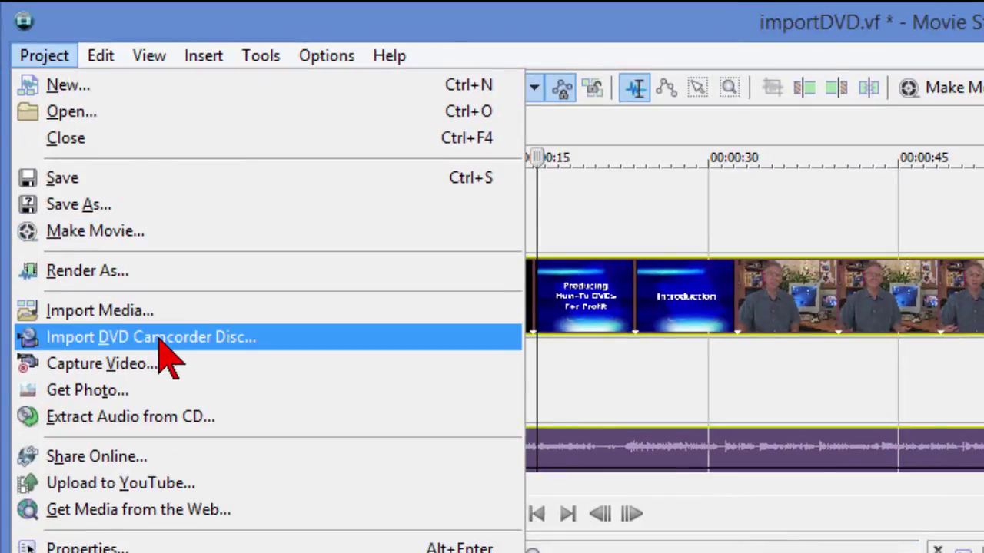
pyautogui.click(160, 340)
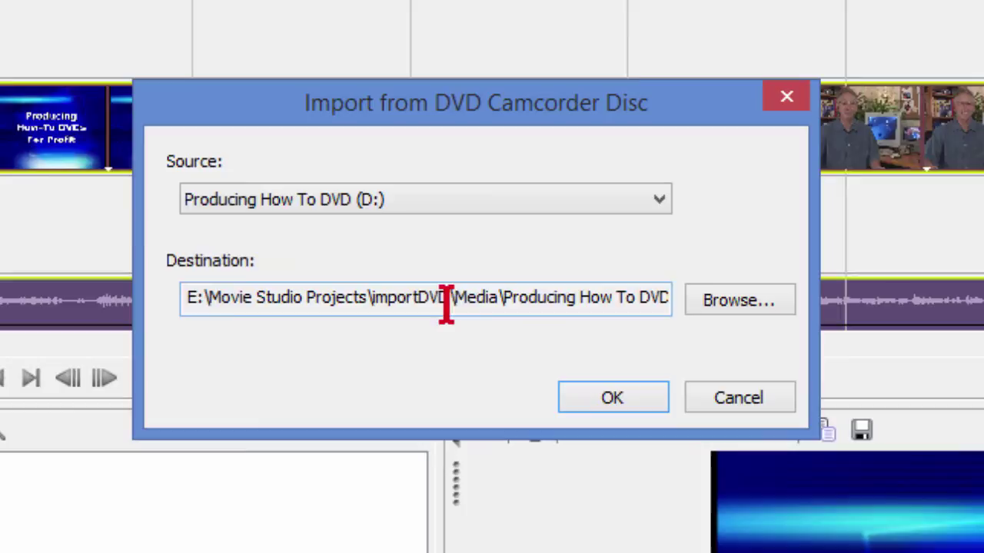
pyautogui.click(629, 399)
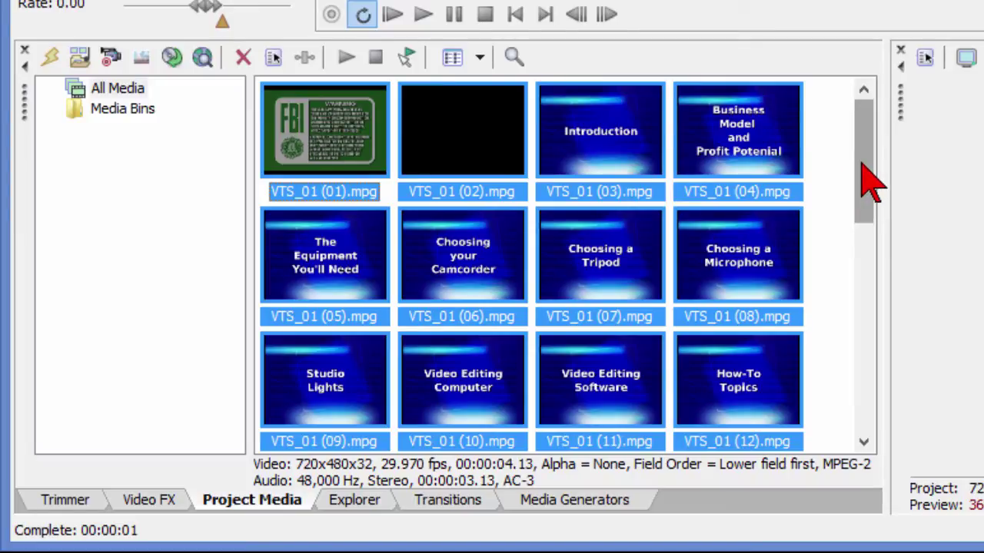
# - Scroll Project Media to review chapter clips VTS_01 (01).mpg through VTS_01 (28).mpg
pyautogui.moveTo(862, 164); pyautogui.dragTo(881, 105)
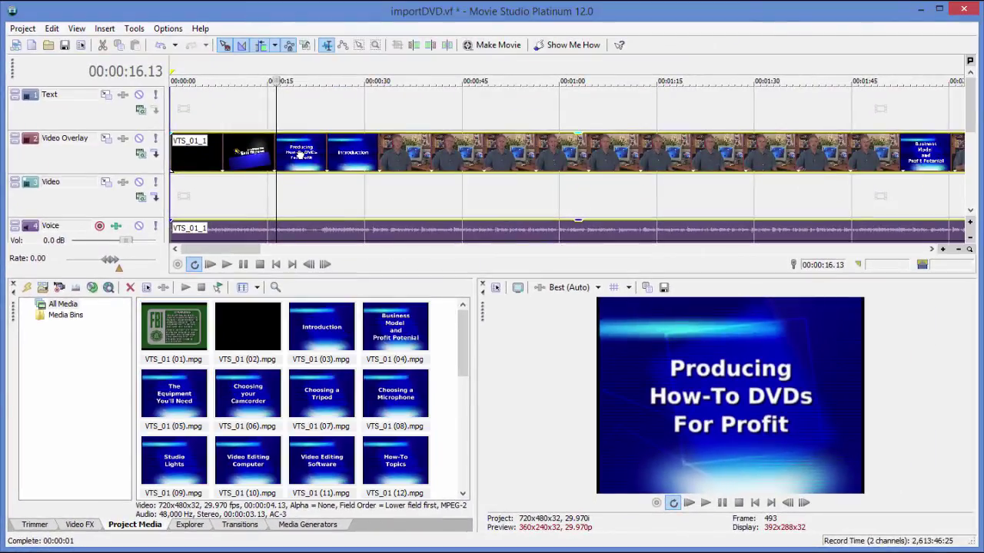
# - Replace the old VTS_01_1 clip with chapter clips VTS_01 (01)-(04) laid from 0:00
pyautogui.click(300, 154)
pyautogui.hotkey('ctrl', 'z')
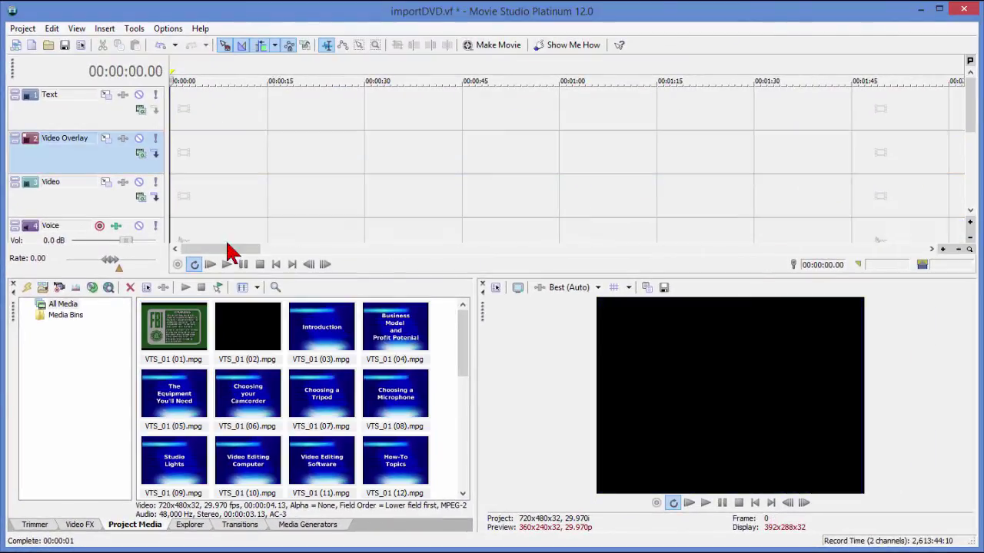
pyautogui.click(184, 331)
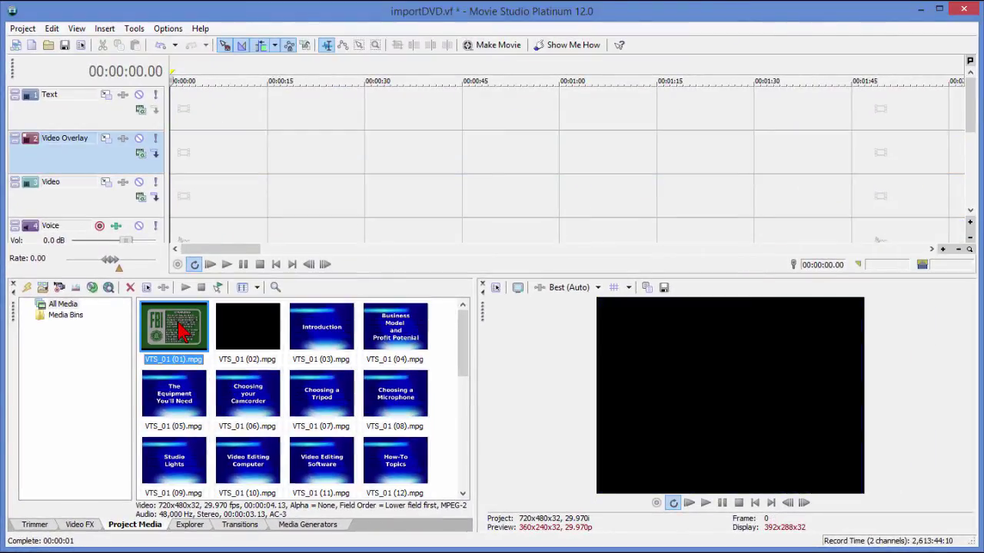
pyautogui.keyDown('shift'); pyautogui.click(392, 337); pyautogui.keyUp('shift')
pyautogui.moveTo(390, 338); pyautogui.dragTo(185, 185)
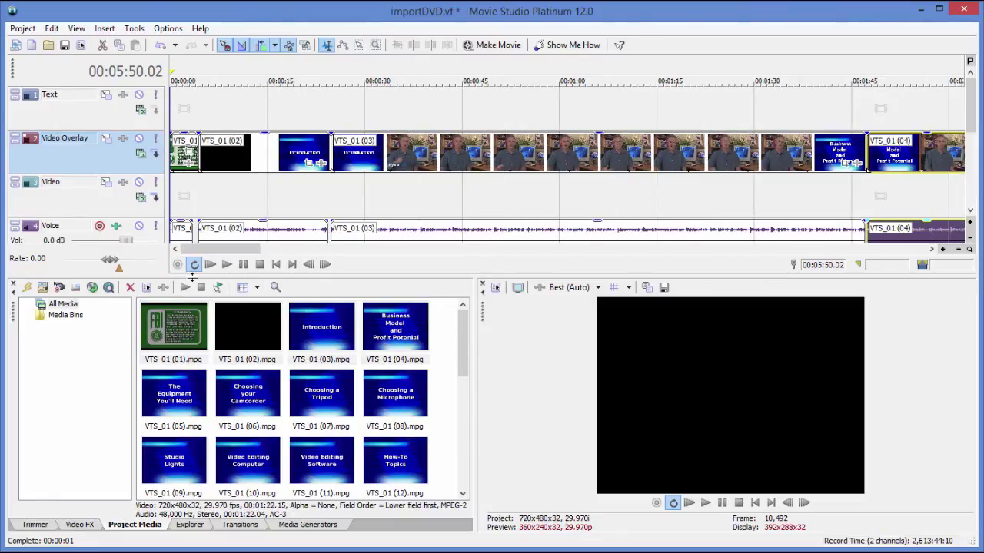
# - Play the chapter sequence from the start and pause on the title card at 00:00:18.23
pyautogui.click(209, 265)
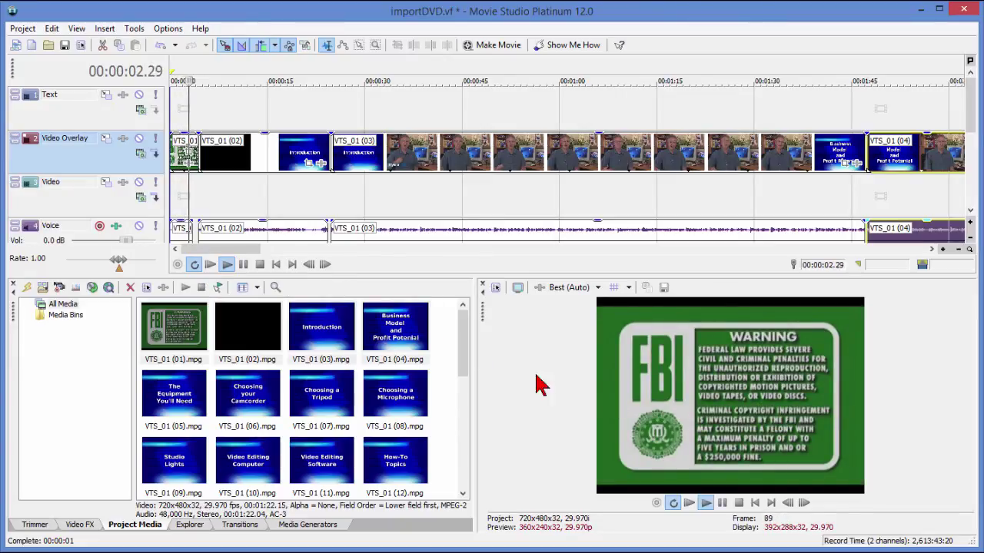
pyautogui.click(259, 265)
pyautogui.click(298, 196)
pyautogui.click(226, 264)
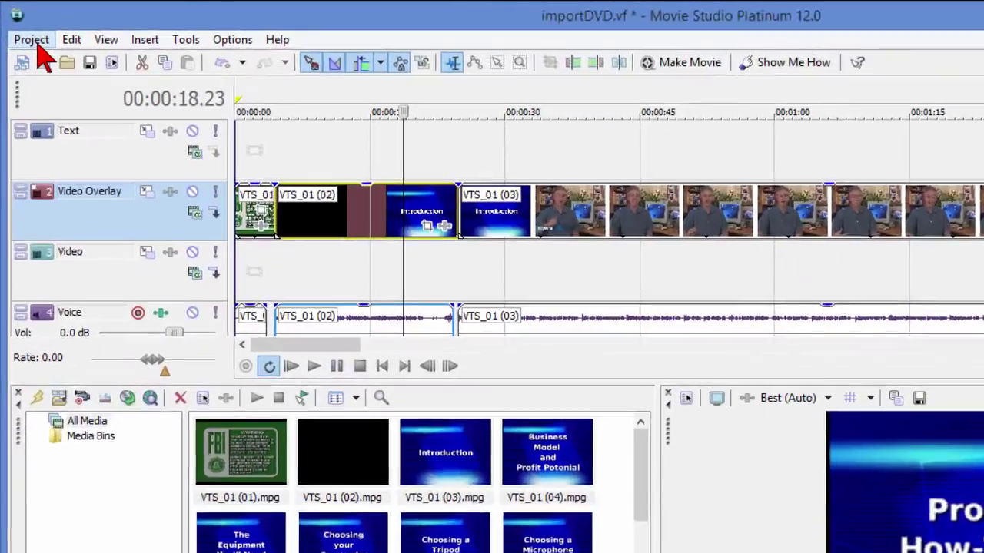
pyautogui.click(23, 30)
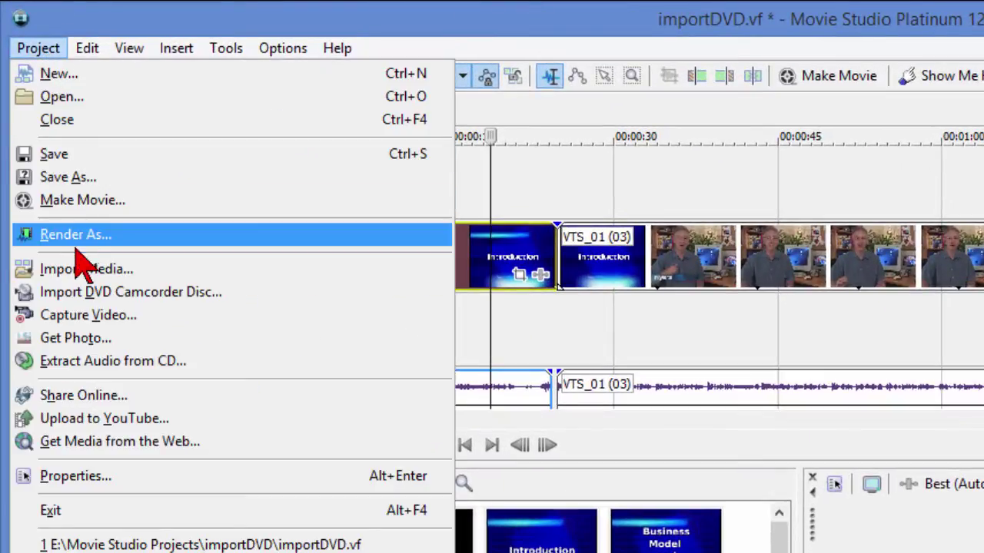
pyautogui.click(88, 269)
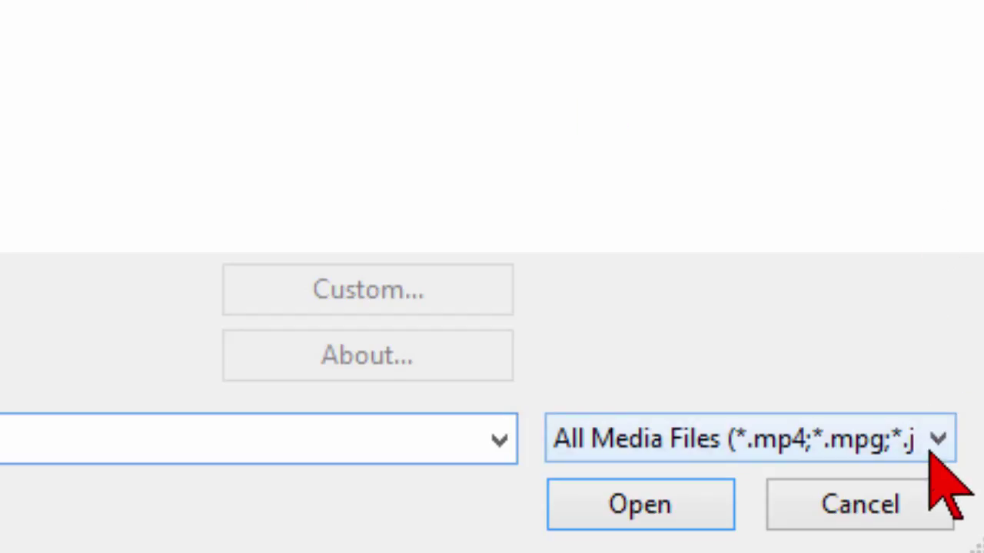
pyautogui.click(888, 501)
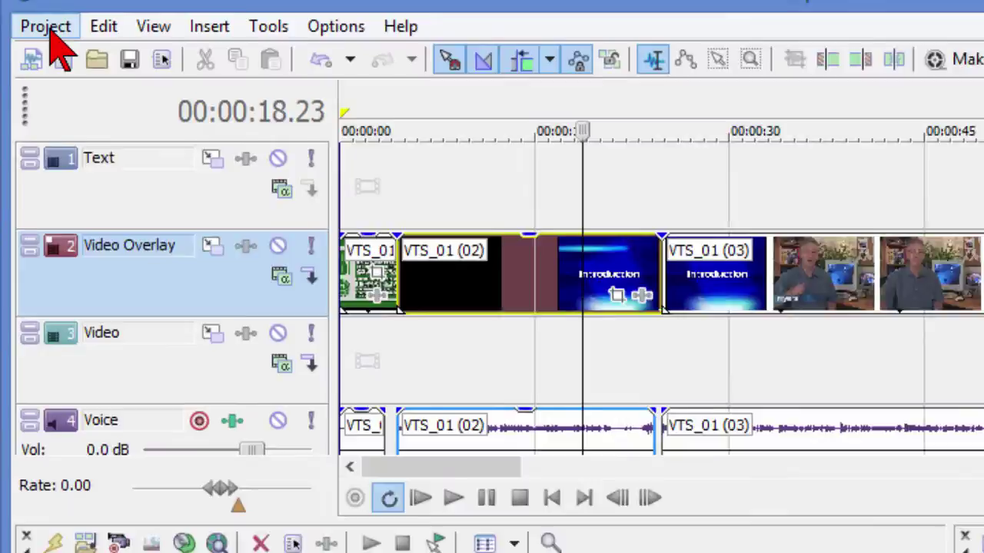
pyautogui.click(22, 28)
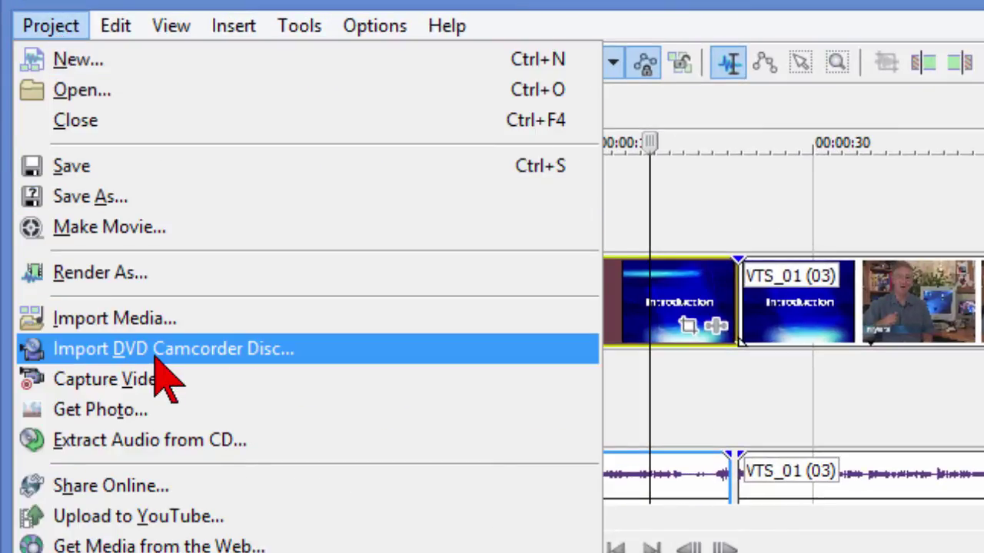
pyautogui.click(780, 11)
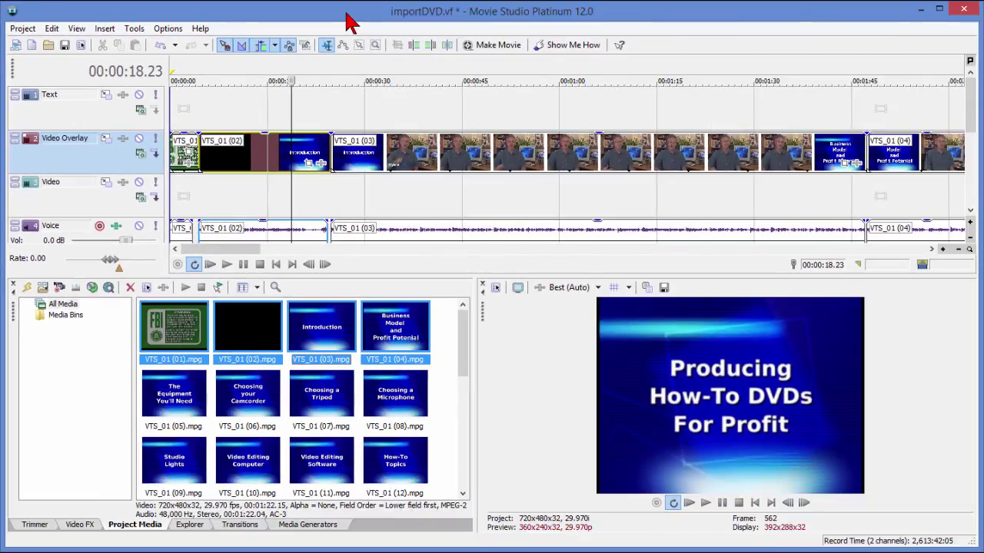